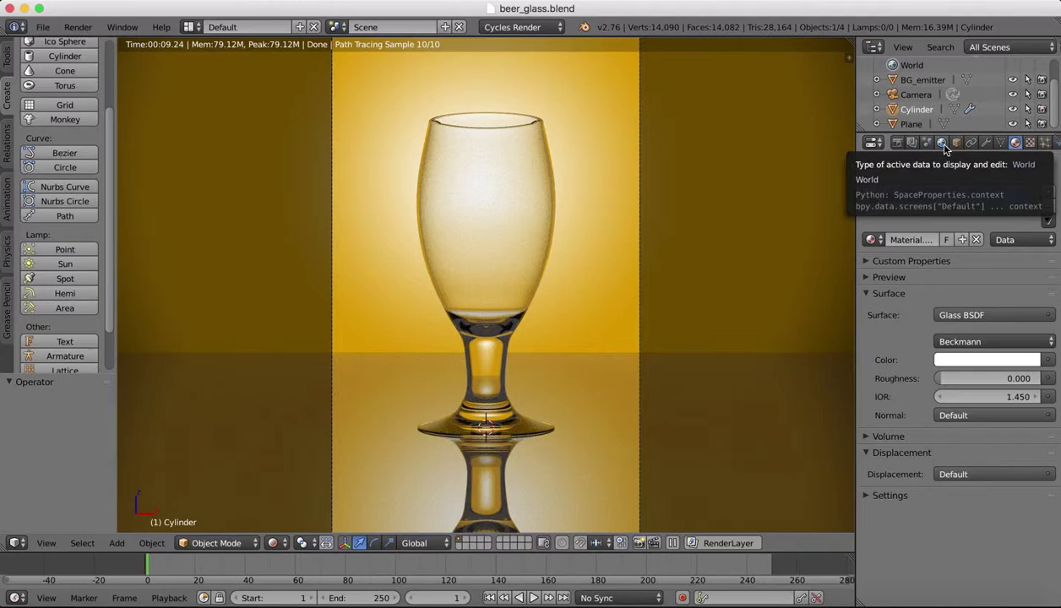
- Orbit off the camera view to see the goblet, floor and yellow backdrop at an angle
scroll(724, 216, "left", 10)
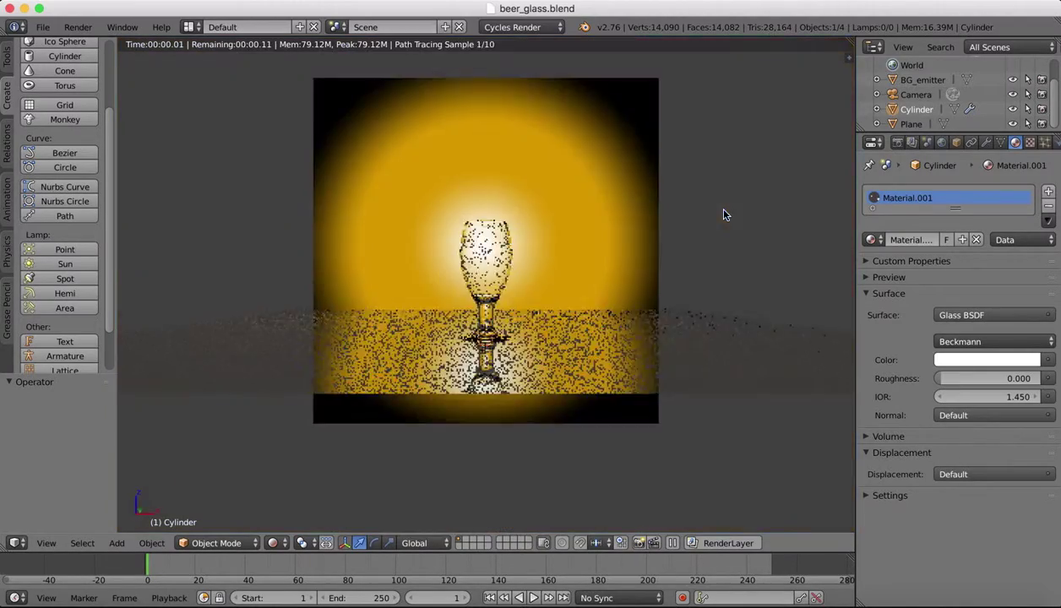
scroll(725, 173, "left", 5)
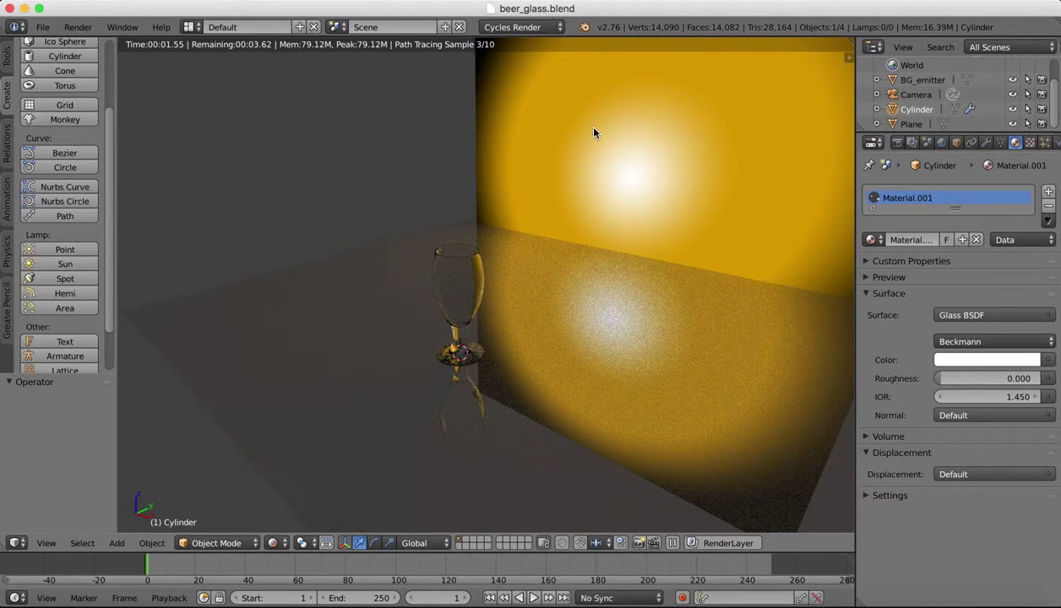
right_click(735, 149)
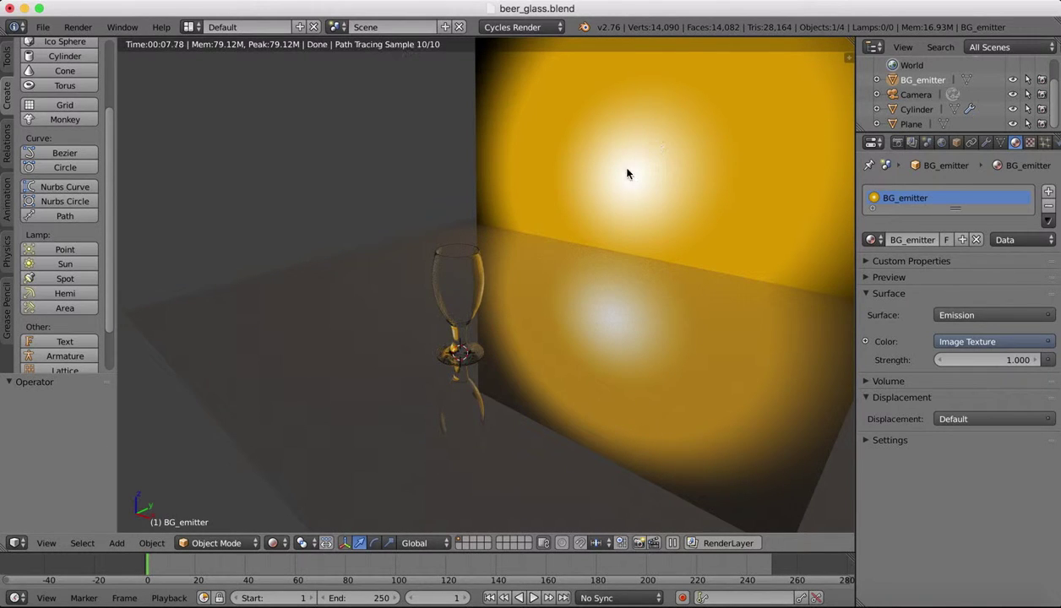
right_click(438, 417)
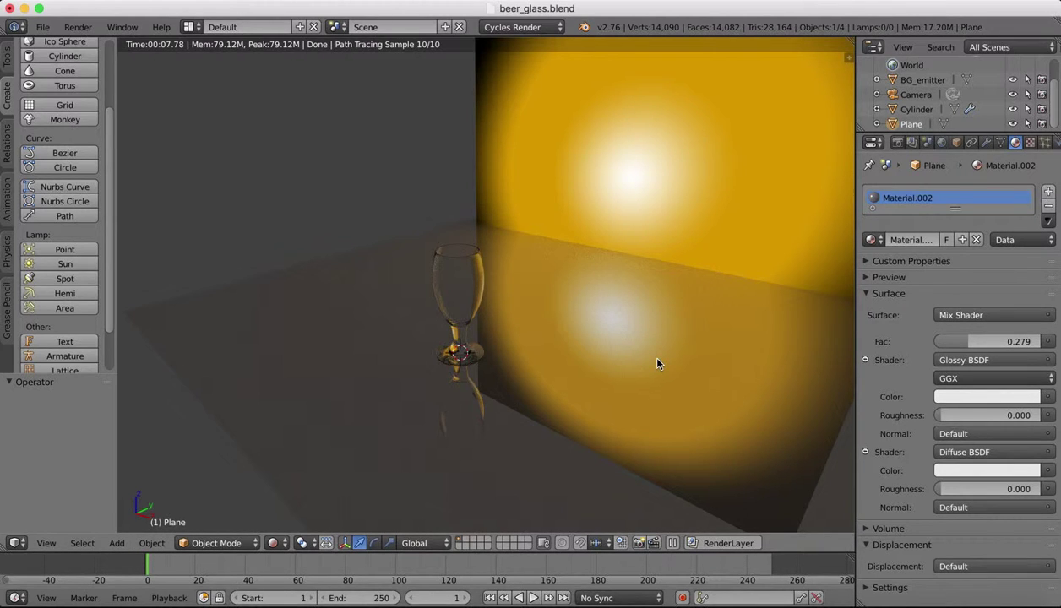
right_click(458, 272)
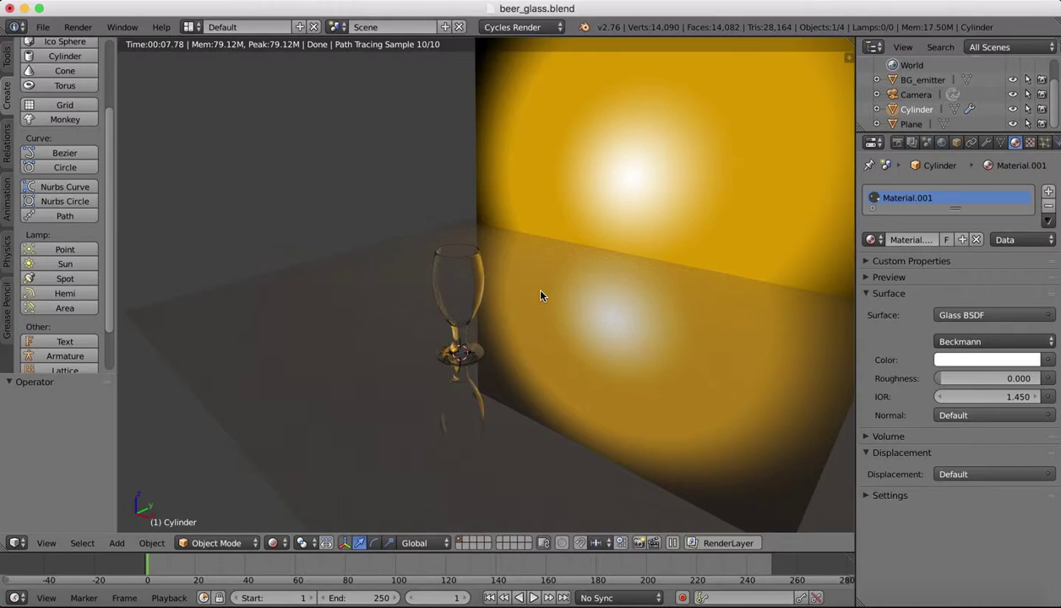
- Orbit the viewport around the glass to inspect the rendered preview
scroll(473, 218, "right", 10)
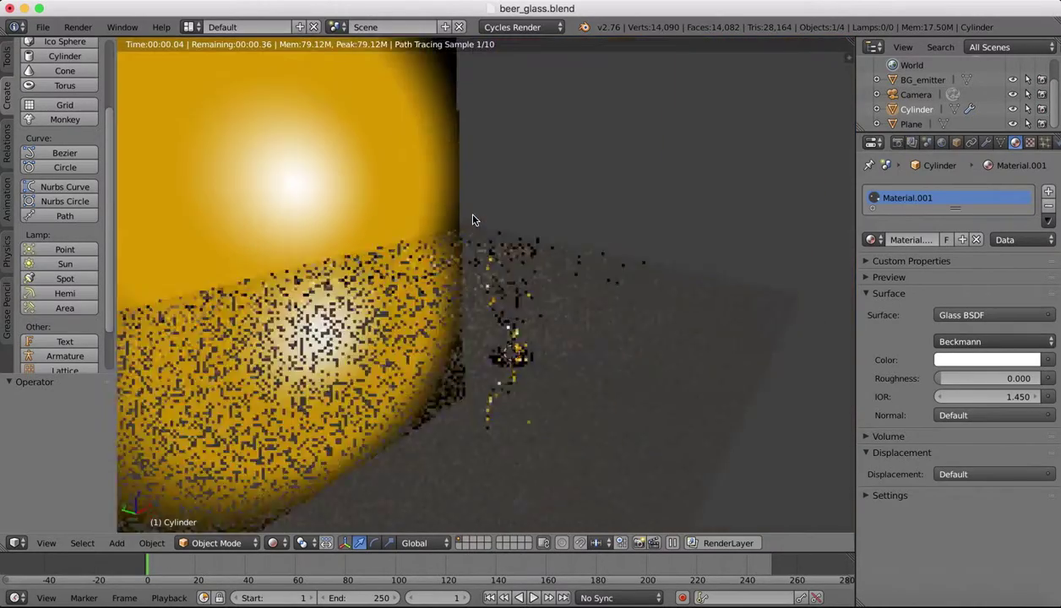
scroll(473, 220, "right", 3)
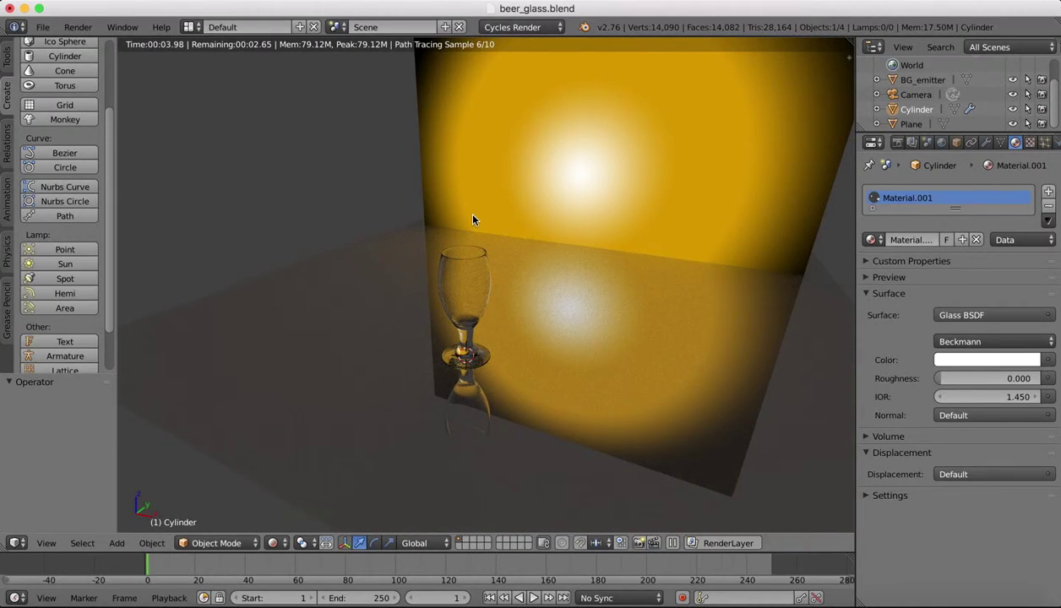
scroll(473, 220, "left", 5)
scroll(473, 220, "left", 2)
scroll(473, 219, "right", 10)
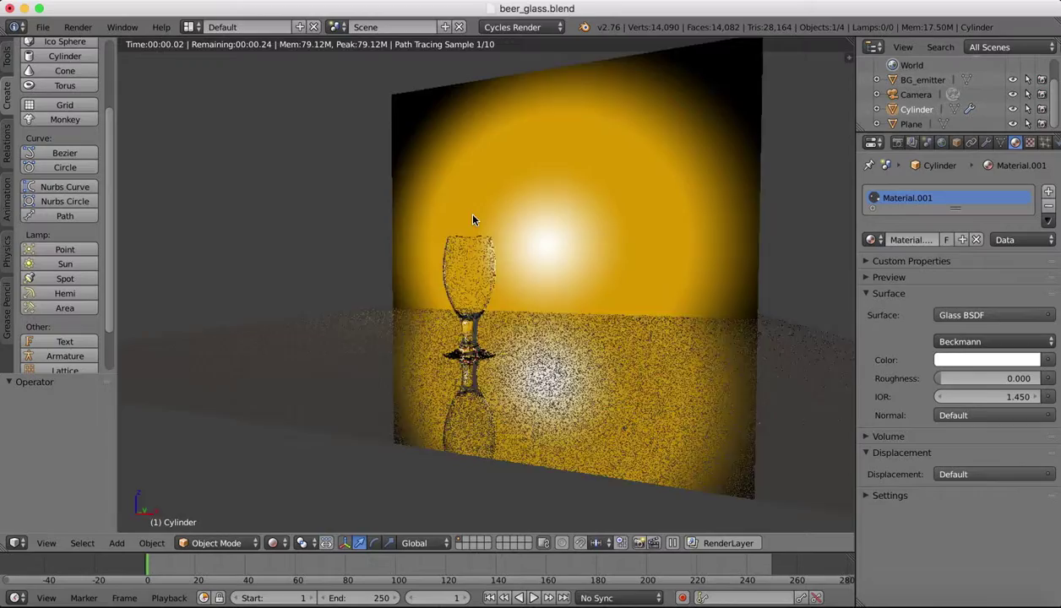
scroll(473, 219, "left", 8)
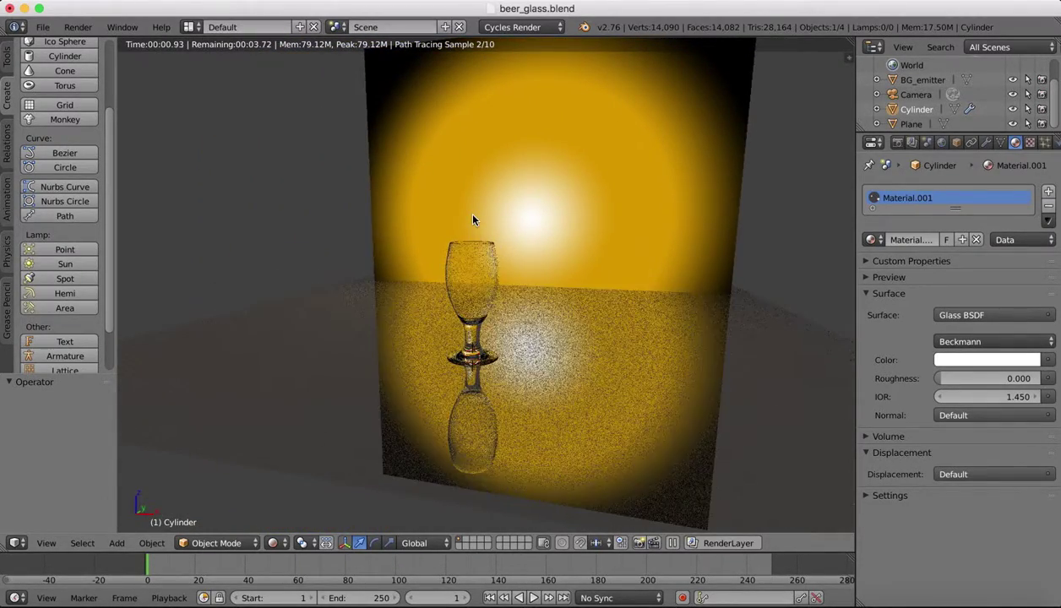
scroll(473, 220, "left", 3)
scroll(473, 220, "right", 3)
- Return to the camera's view of the glass and display the World properties
left_click(46, 543)
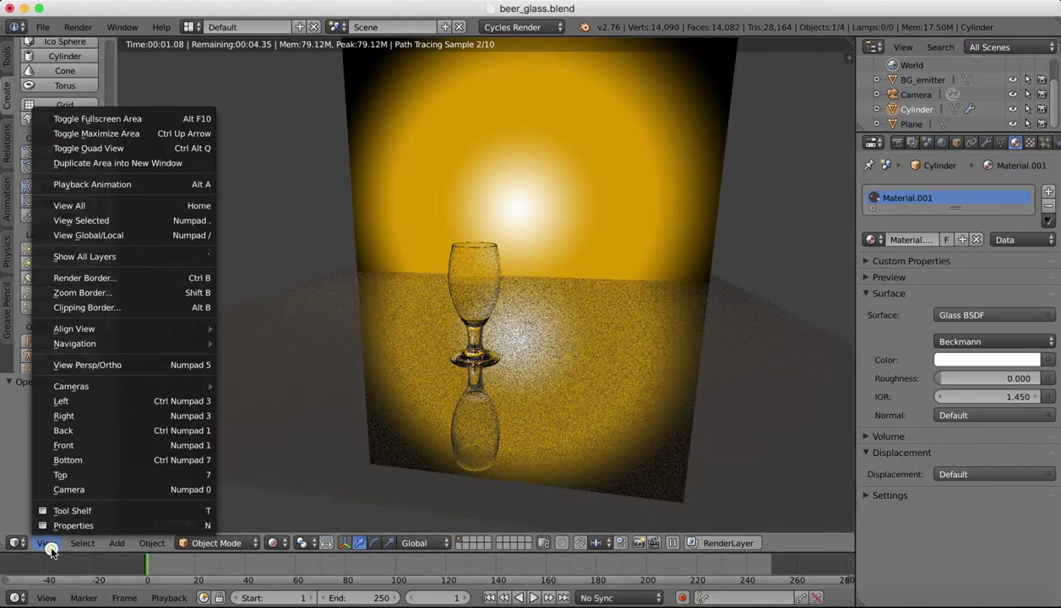
left_click(69, 492)
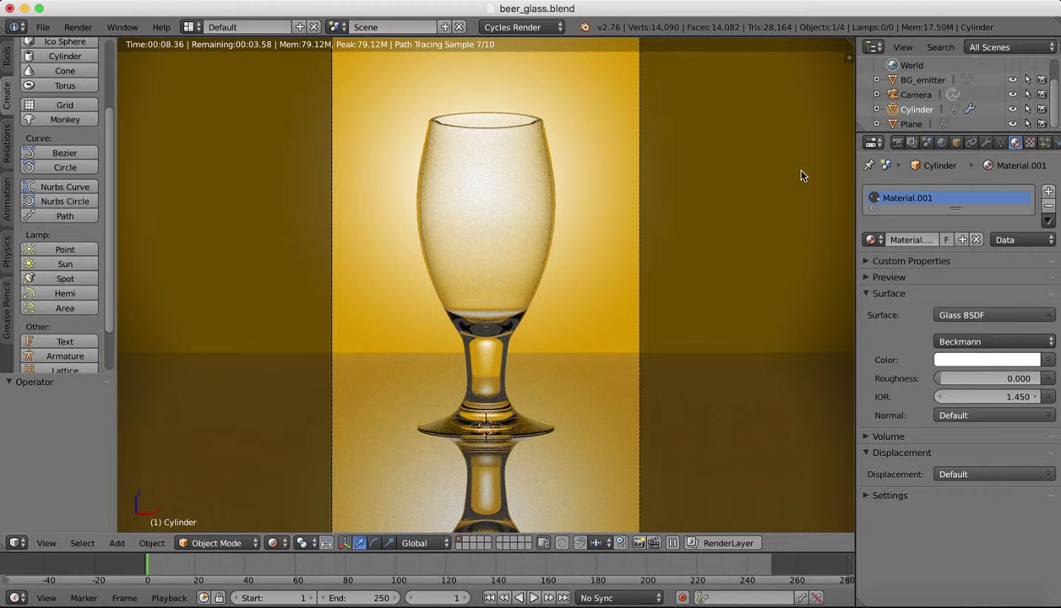
left_click(942, 143)
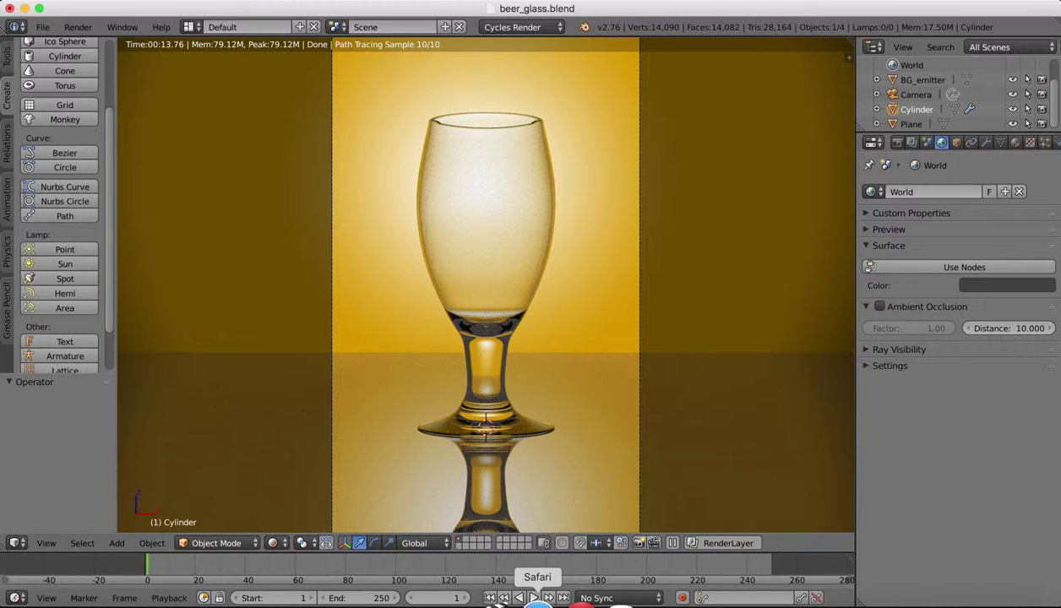
- Search Google in a new Safari tab for 'studio lighting HDR environment maps'
left_click(537, 596)
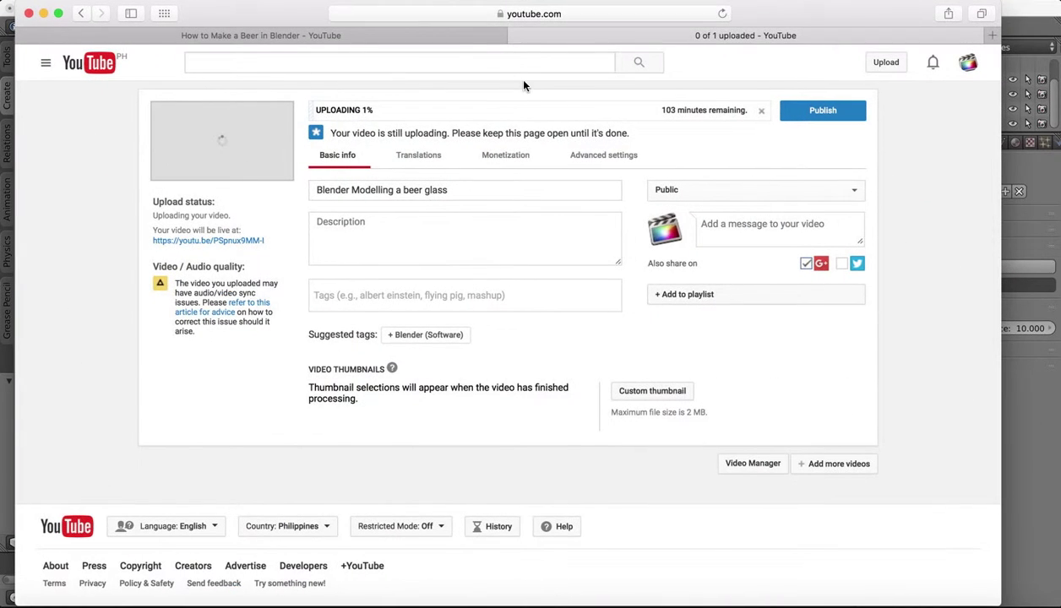
left_click(992, 36)
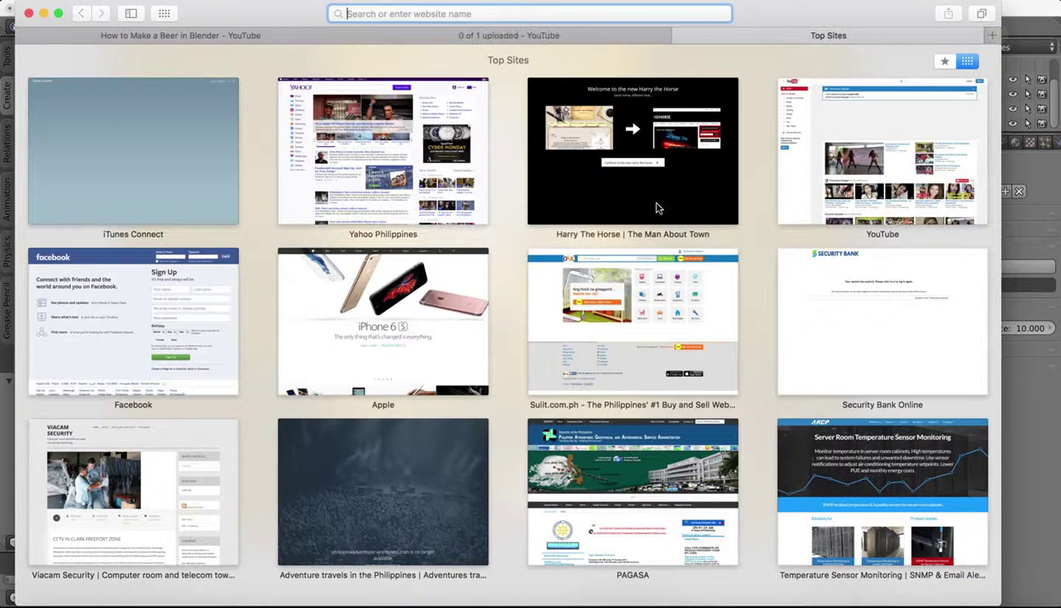
left_click(28, 12)
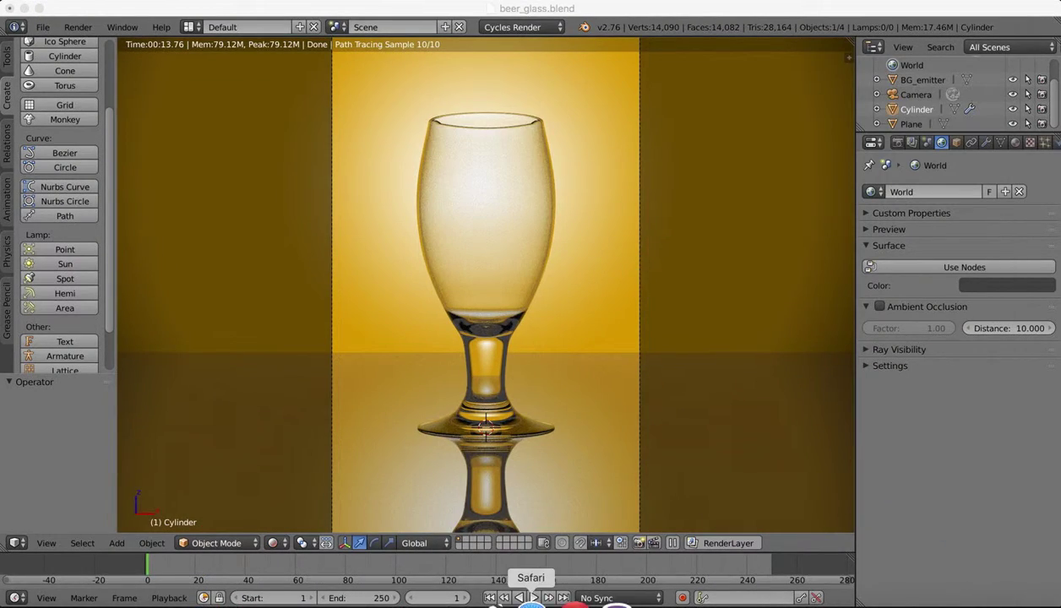
left_click(539, 598)
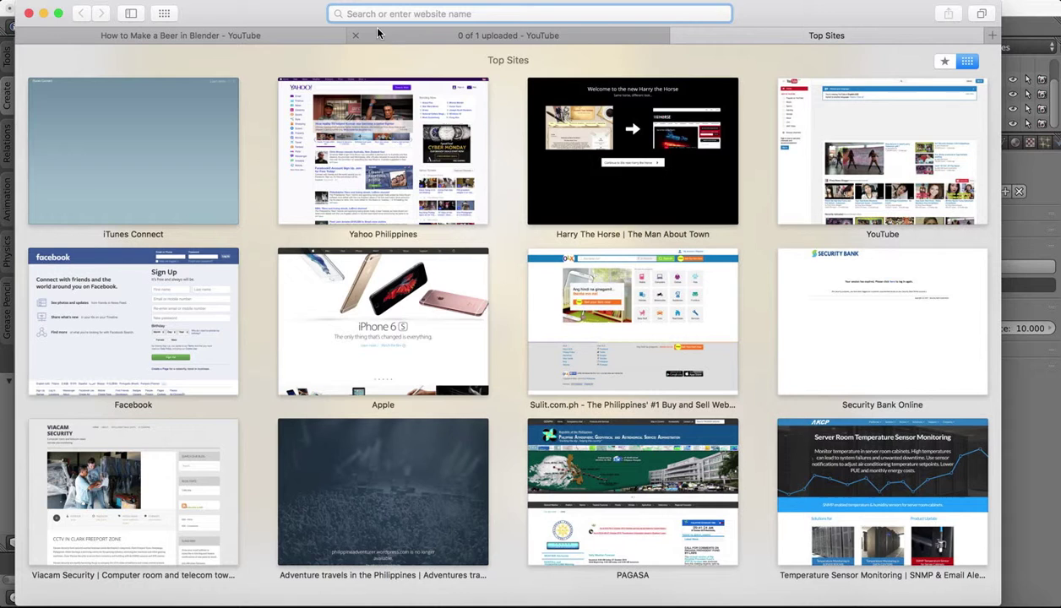
type("stu")
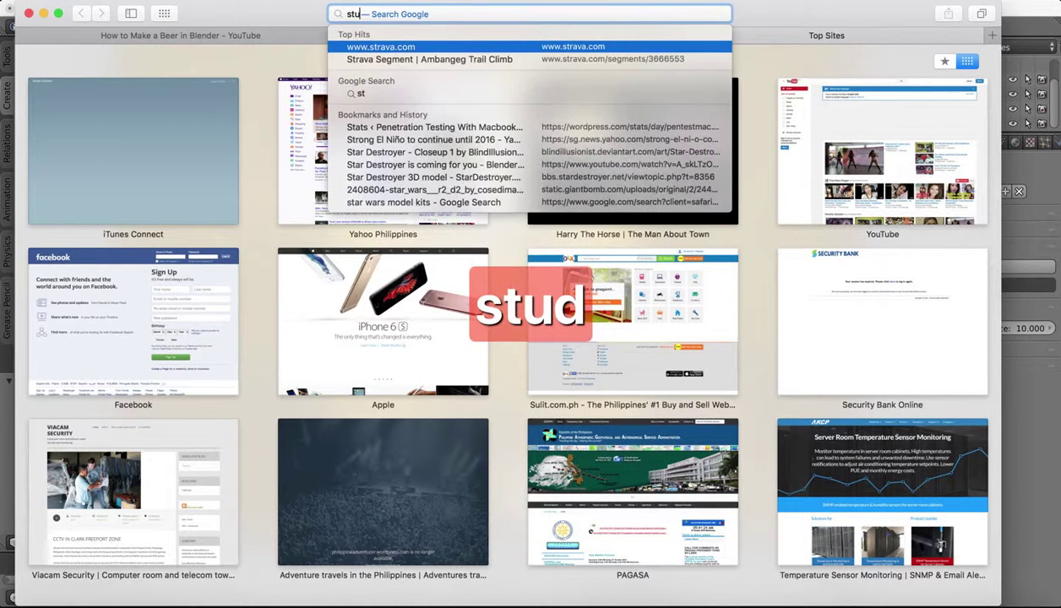
type("dio lighting ")
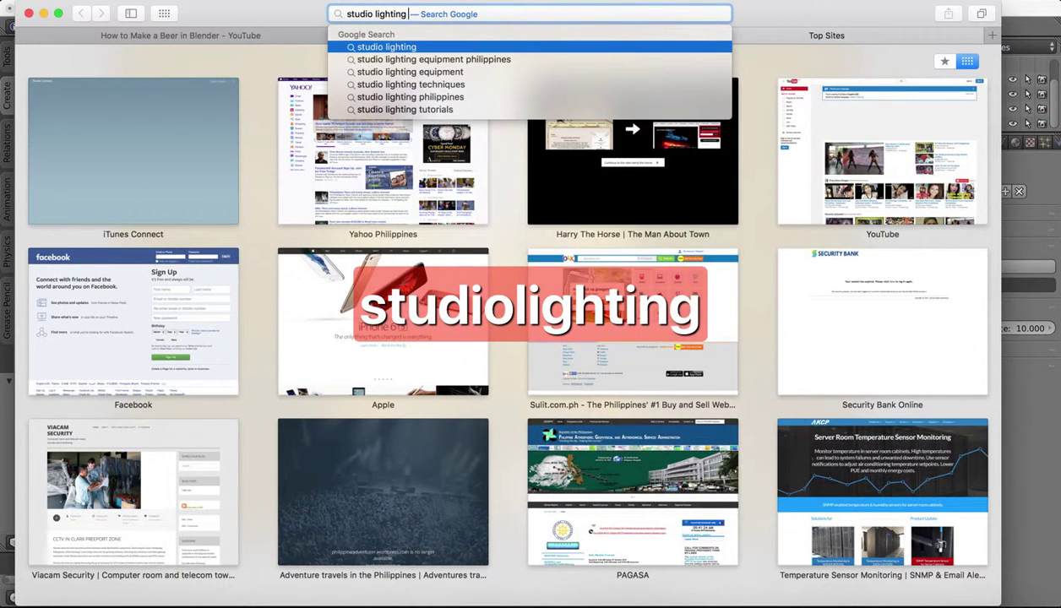
type("HDR environment maps")
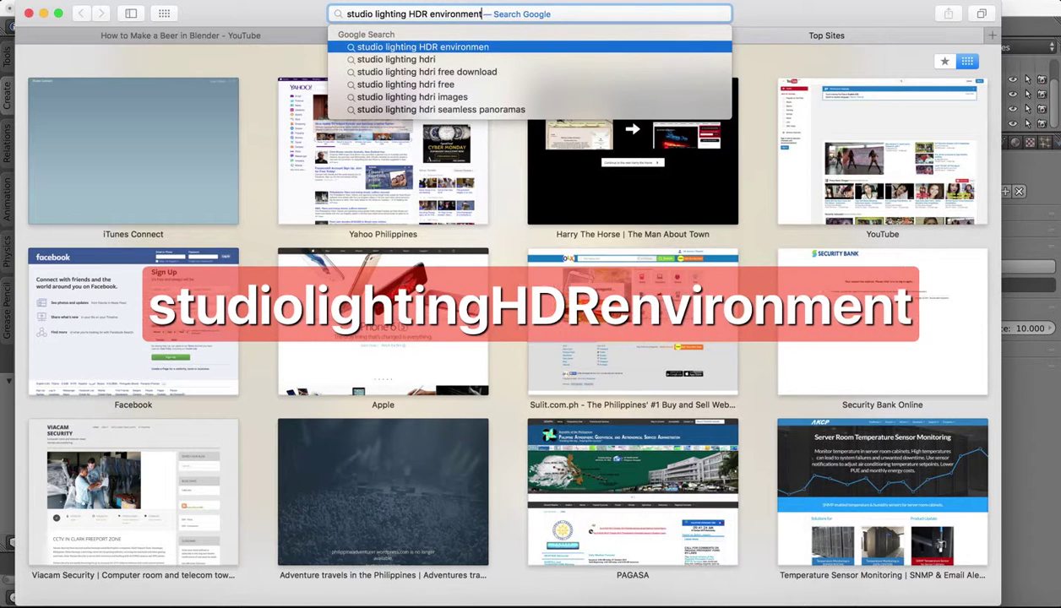
key("Return")
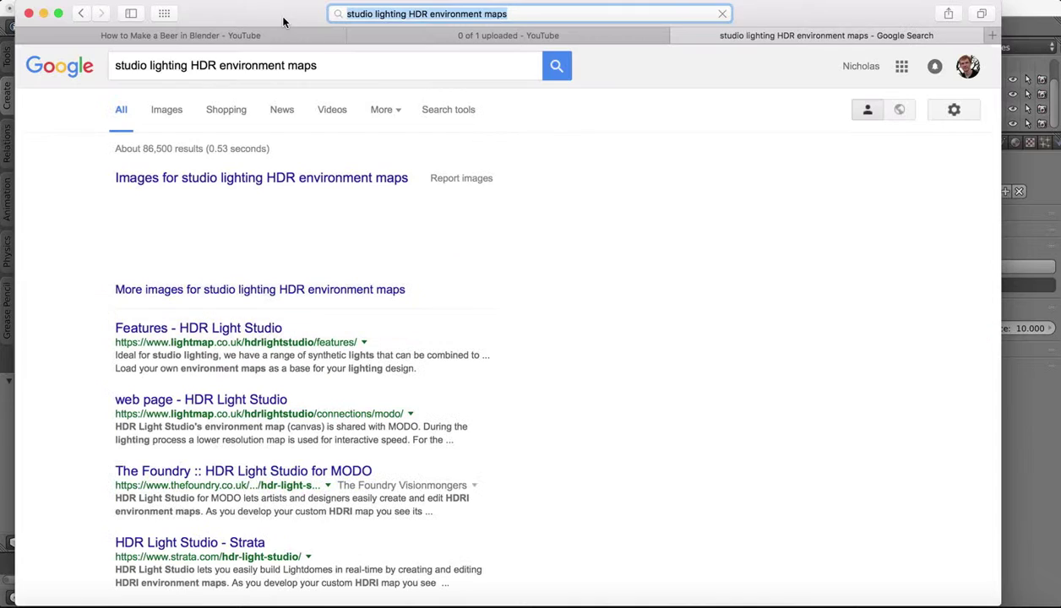
left_click(167, 110)
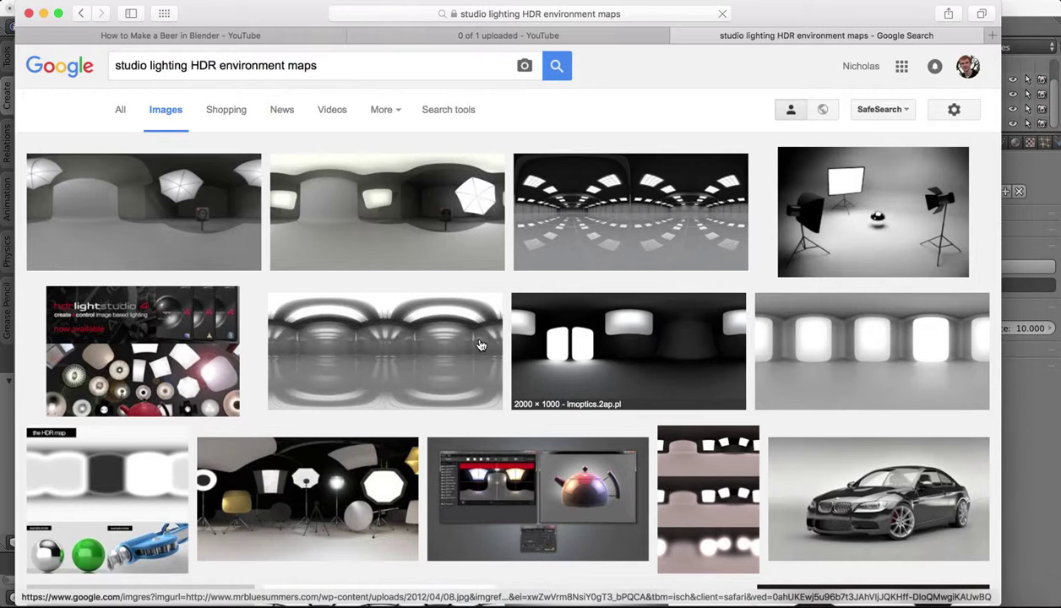
scroll(240, 378, "down", 8)
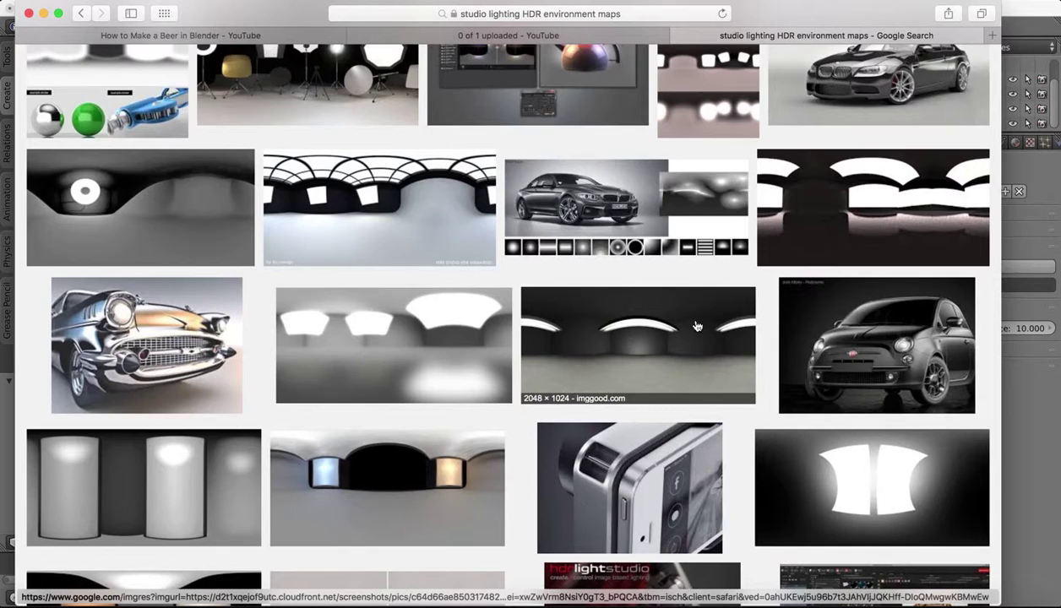
scroll(696, 326, "down", 3)
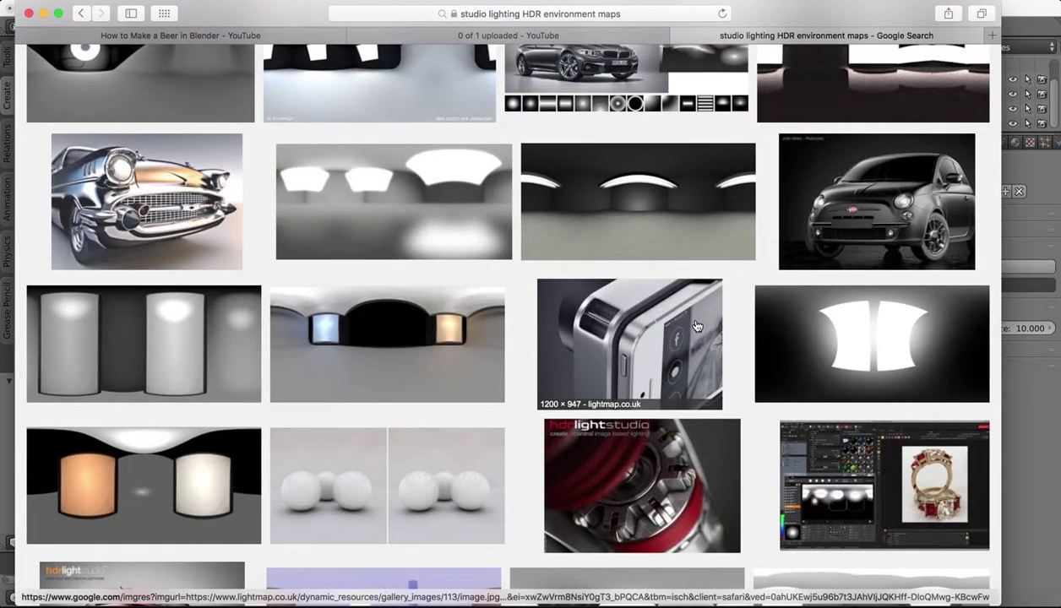
scroll(697, 326, "up", 15)
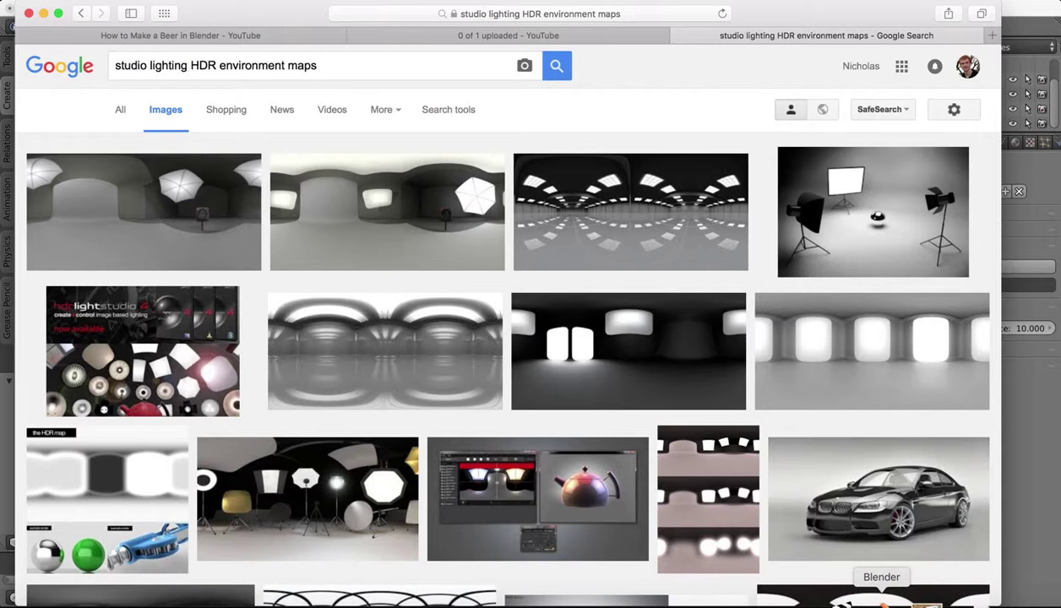
- Enable world nodes, keep the Background shader, and feed its Color from an Environment Texture
left_click(884, 602)
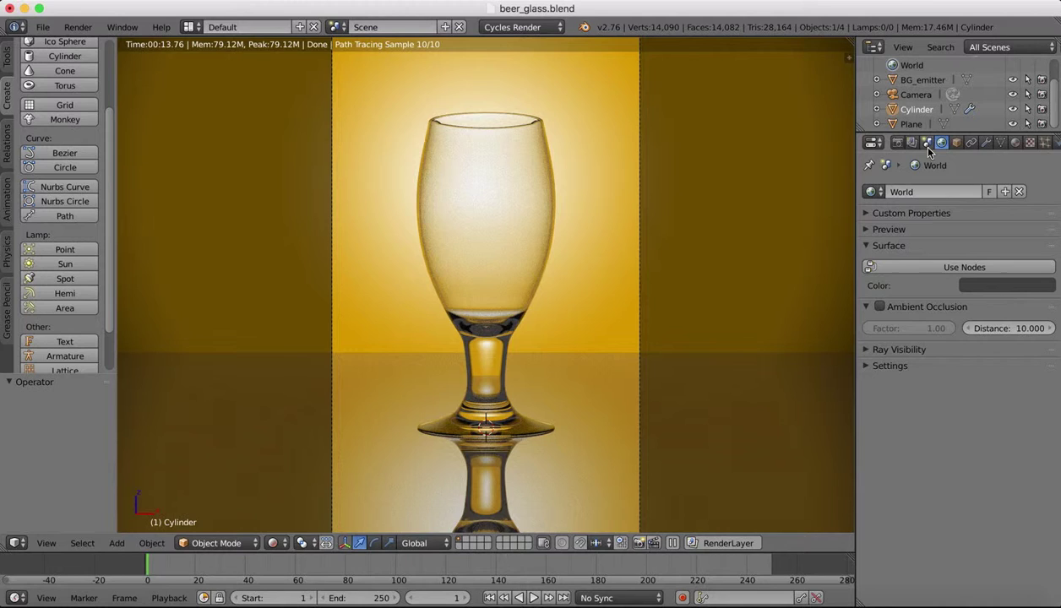
left_click(923, 267)
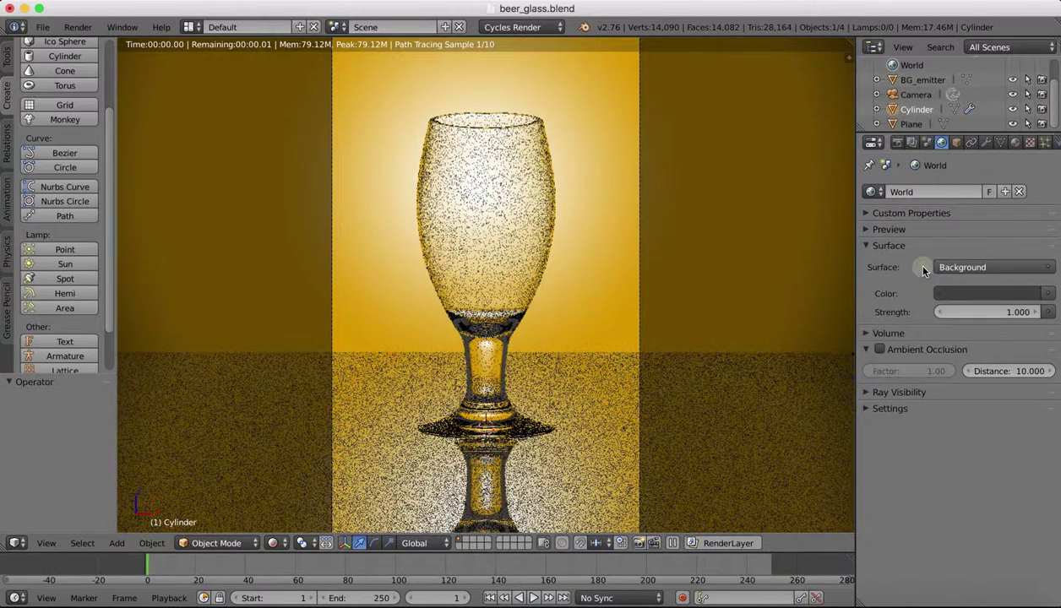
left_click(969, 269)
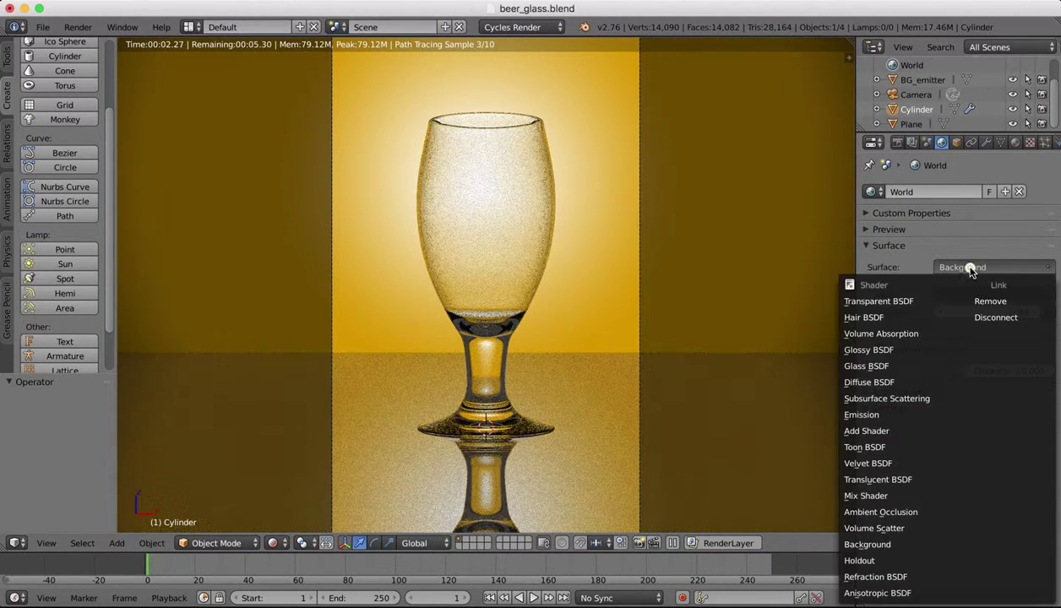
left_click(870, 545)
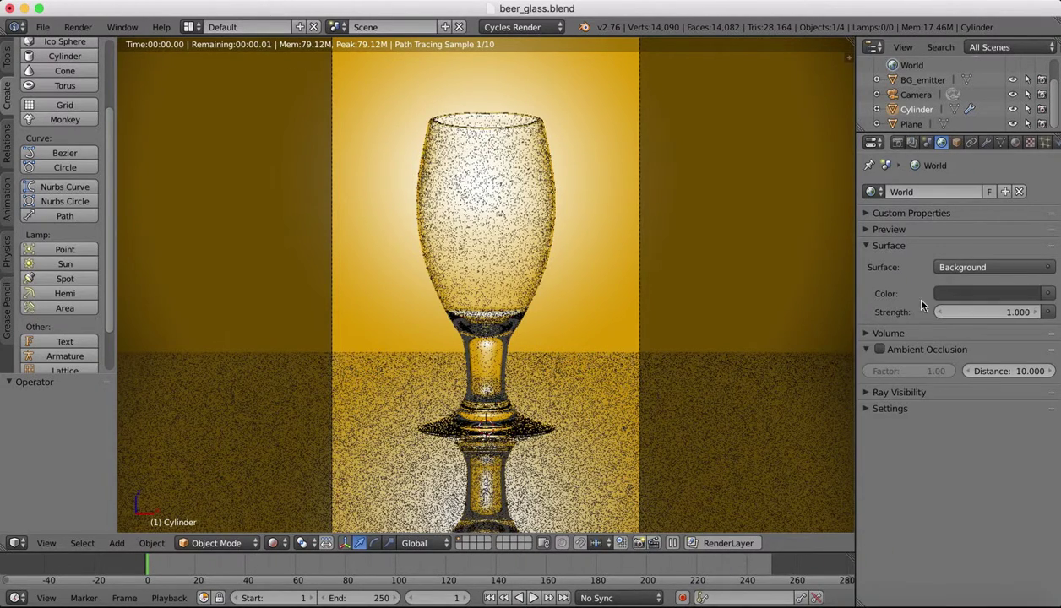
left_click(1046, 293)
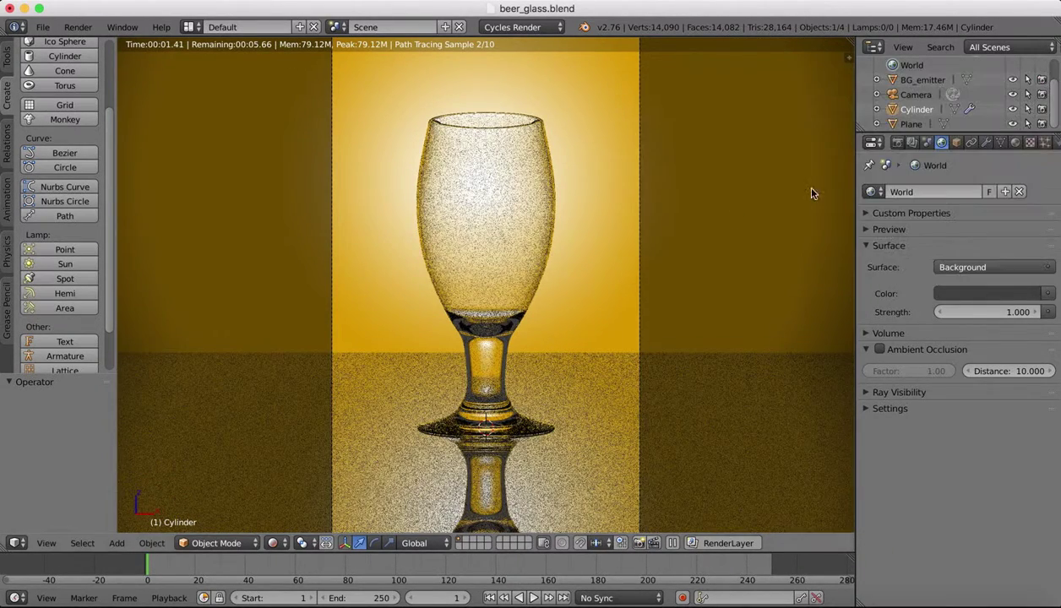
left_click(1045, 292)
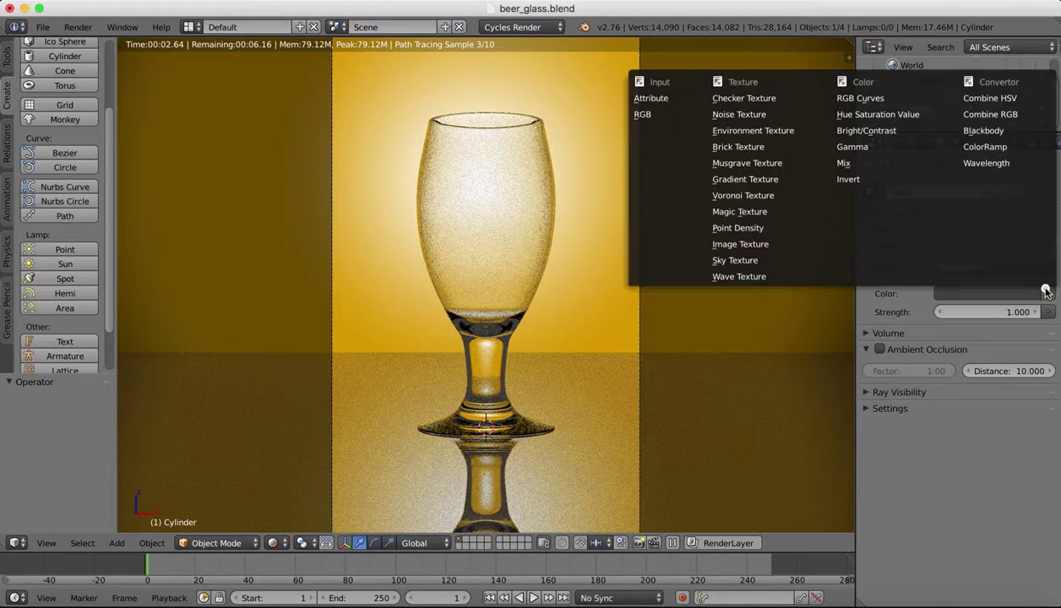
left_click(765, 133)
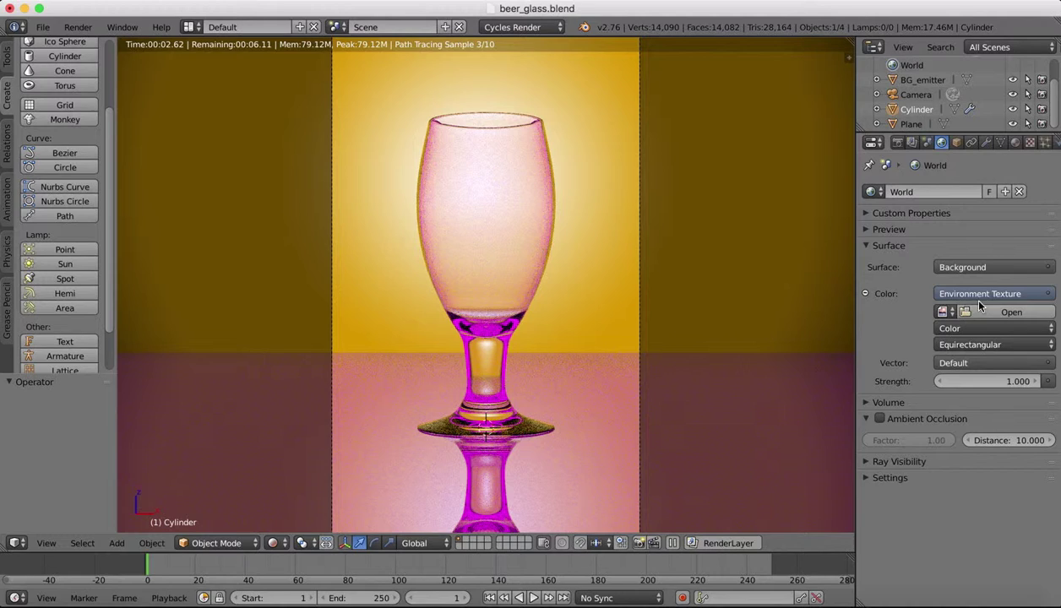
- Load 18.jpg from Desktop > Stock images > Environment Maps into the Environment Texture
left_click(981, 313)
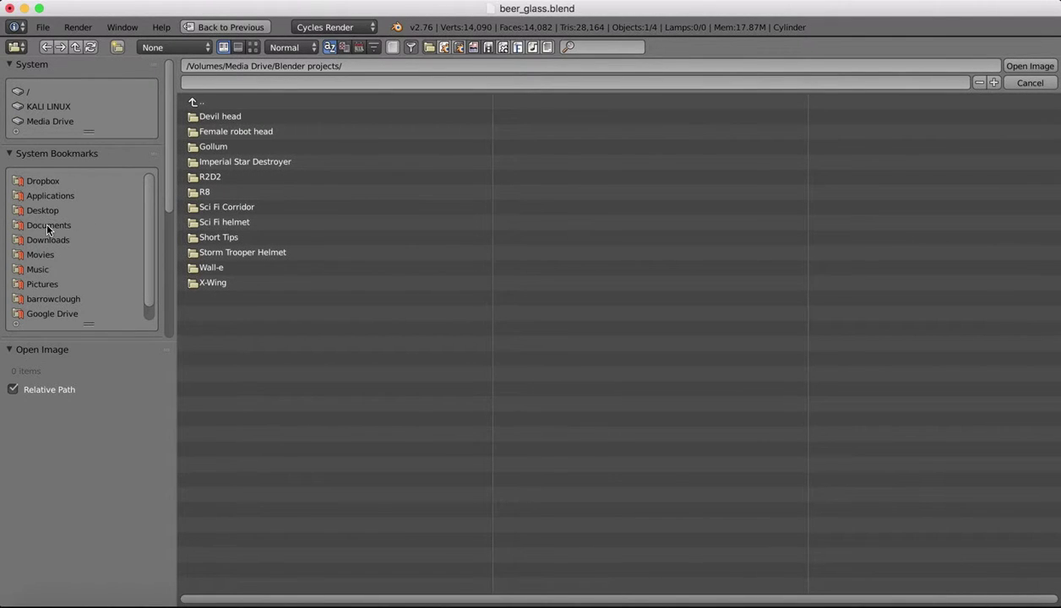
left_click(46, 221)
left_click(45, 207)
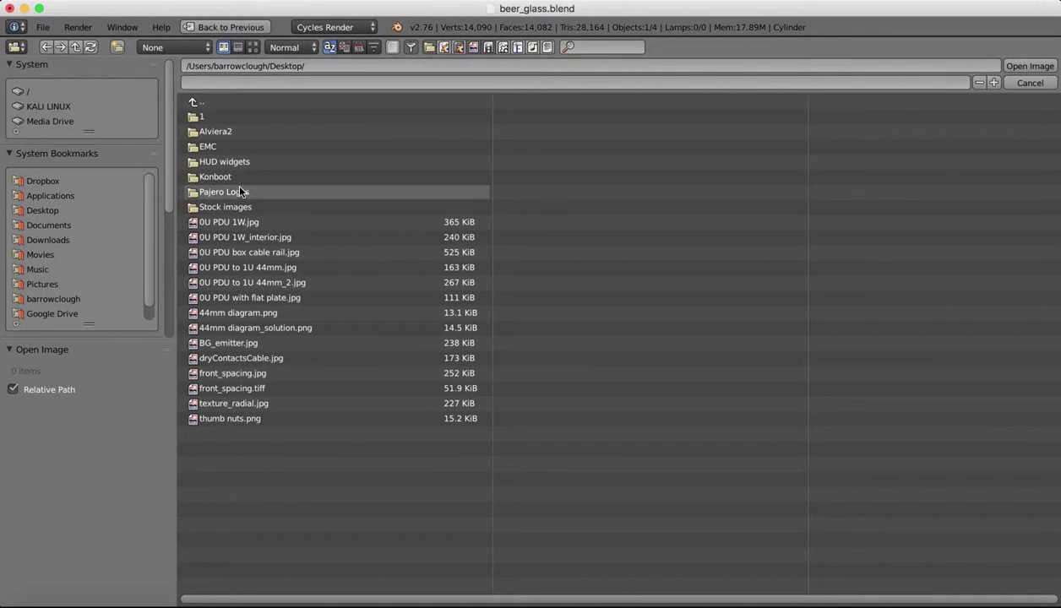
left_click(231, 207)
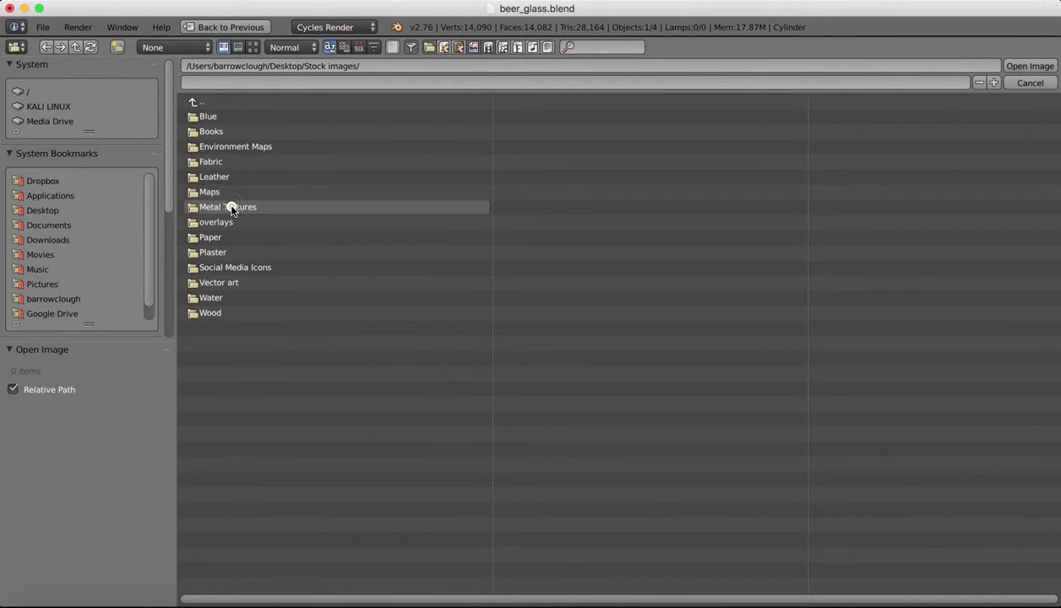
left_click(239, 147)
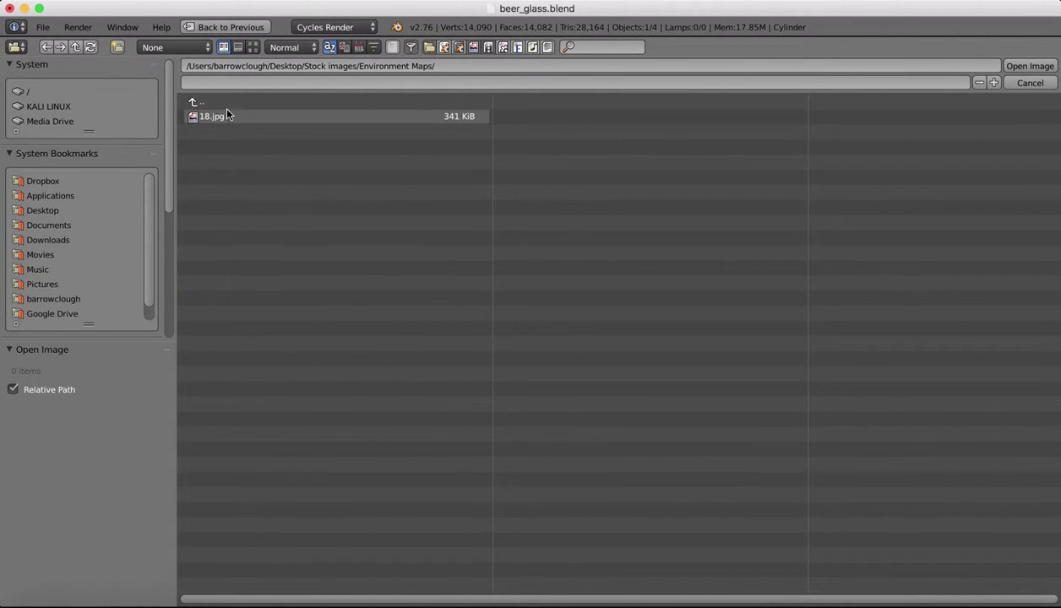
left_click(252, 47)
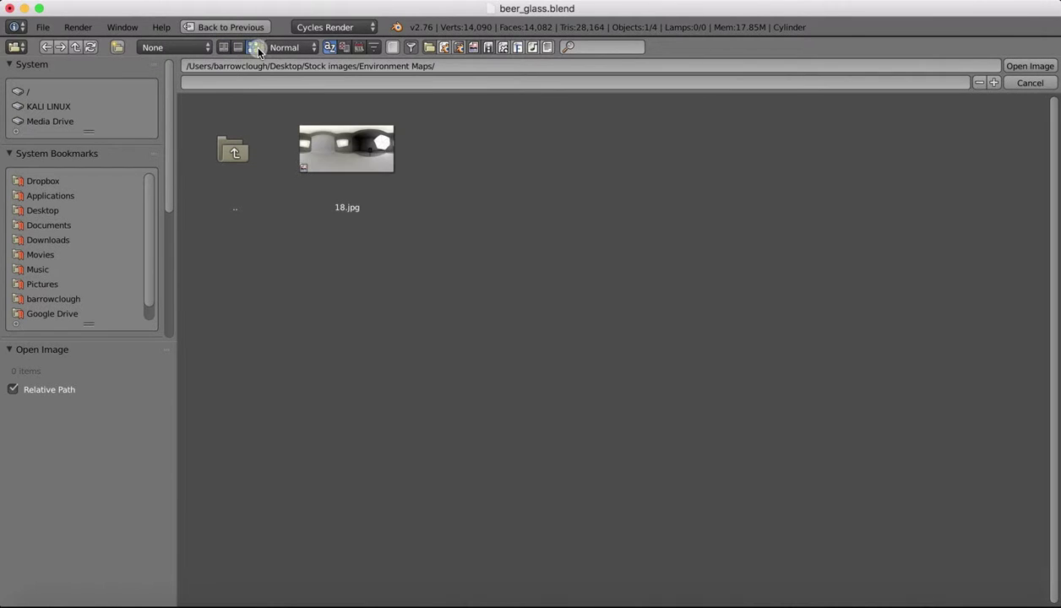
left_click(386, 168)
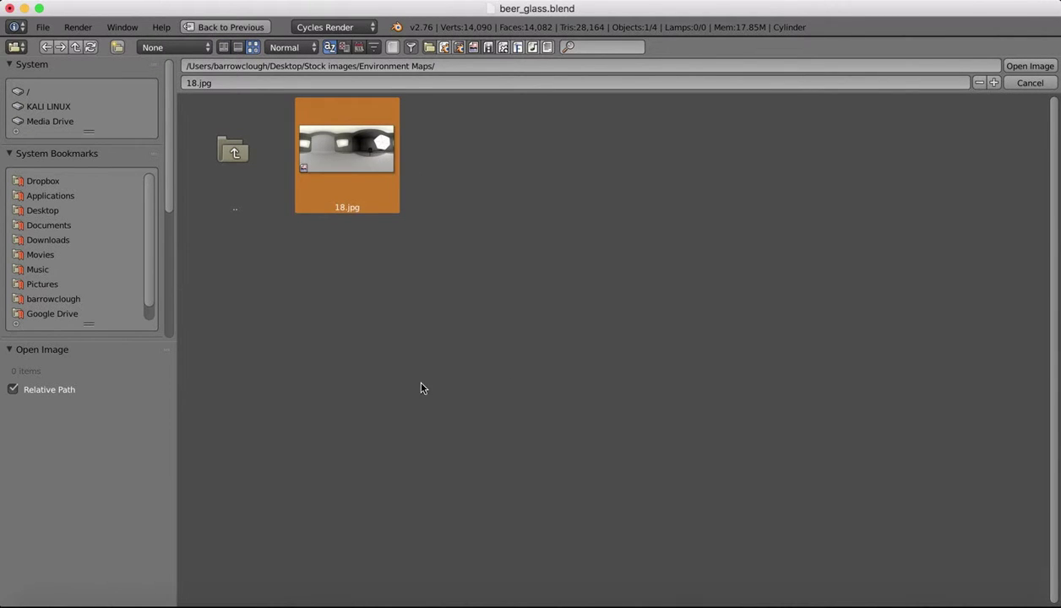
double_click(349, 169)
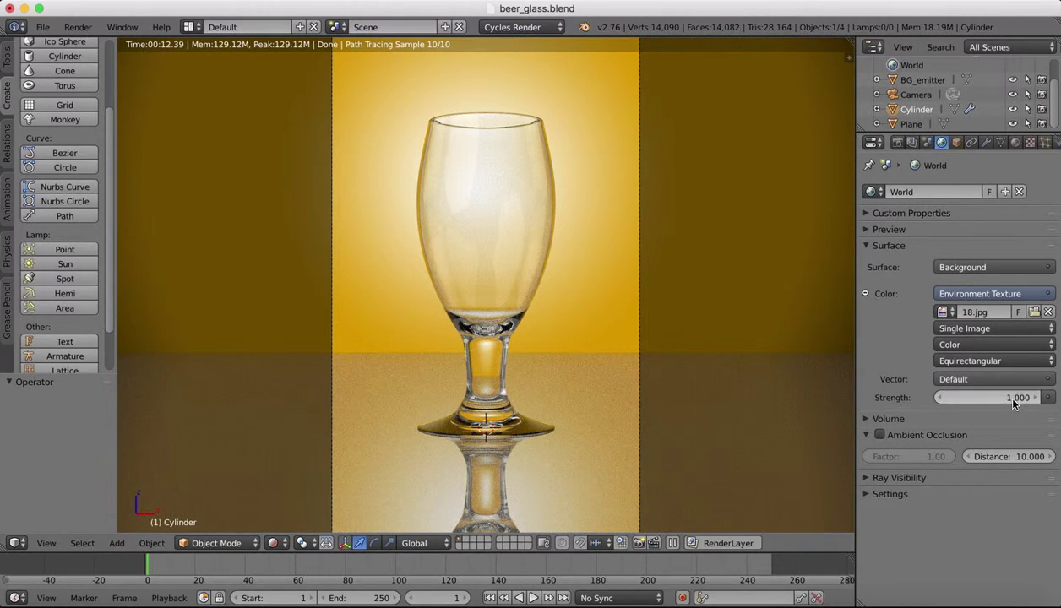
- Try higher world Strength values, then settle it at 1.200
left_click_drag(1019, 397, 1015, 397)
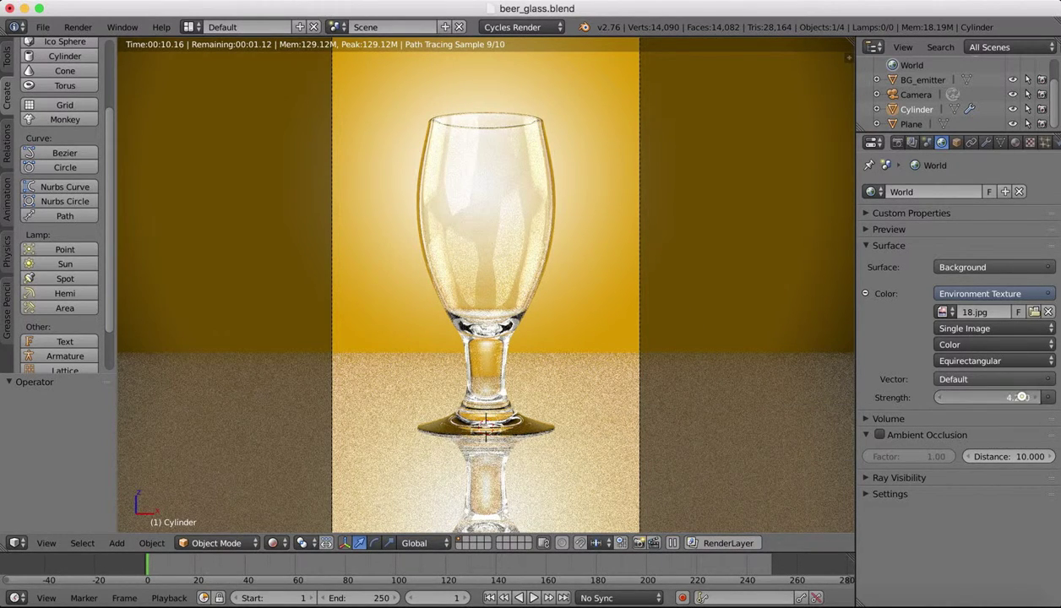
mouse_move(1022, 397)
left_mouse_down()
mouse_move(971, 397)
mouse_move(1005, 397)
mouse_move(988, 397)
left_mouse_up()
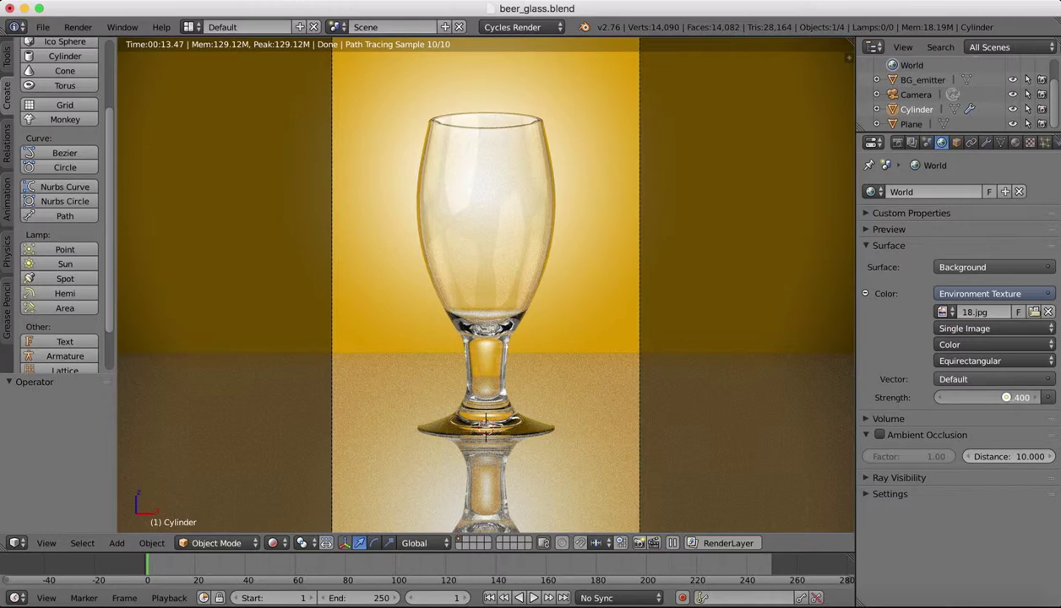
left_click_drag(1006, 397, 1007, 401)
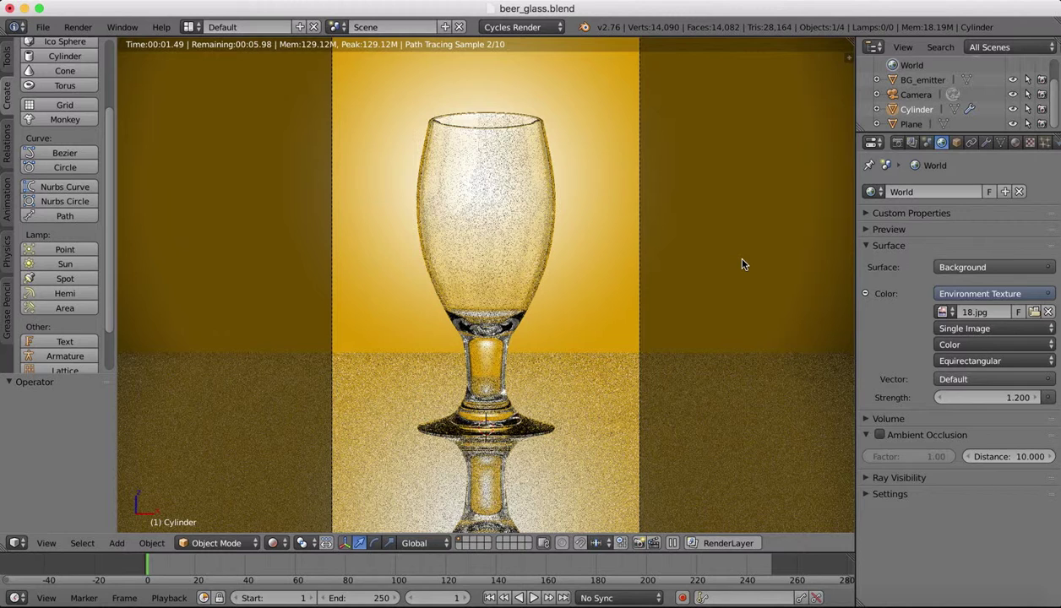